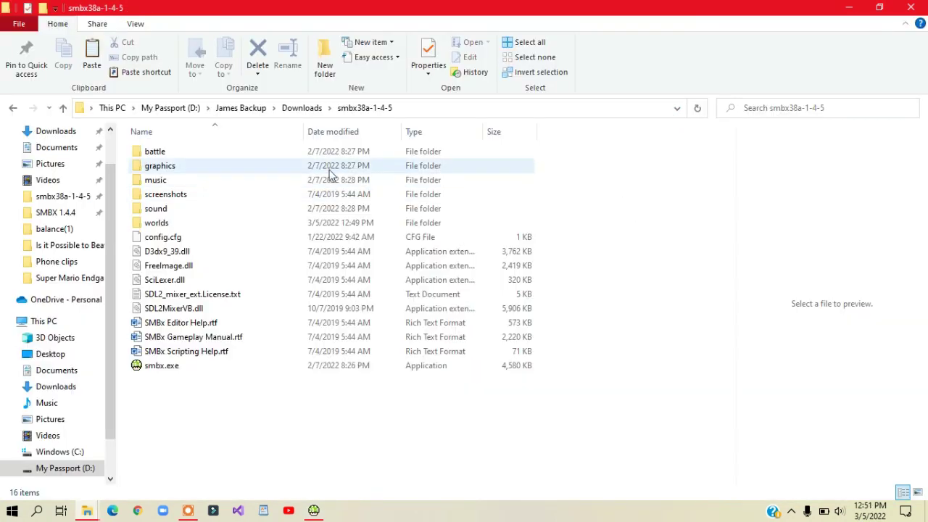
Open the graphics folder and compare the file names of the custom and original block-88.png images.
double_click(242, 166)
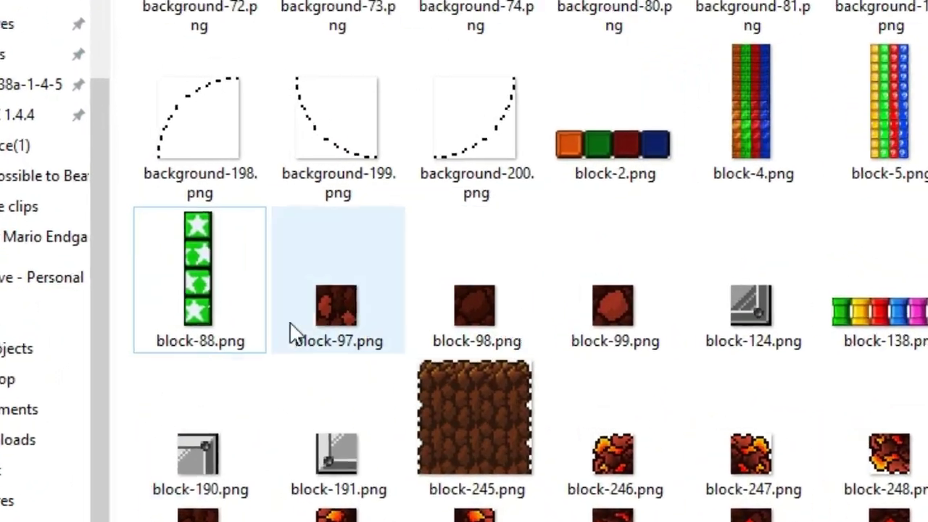
click(230, 277)
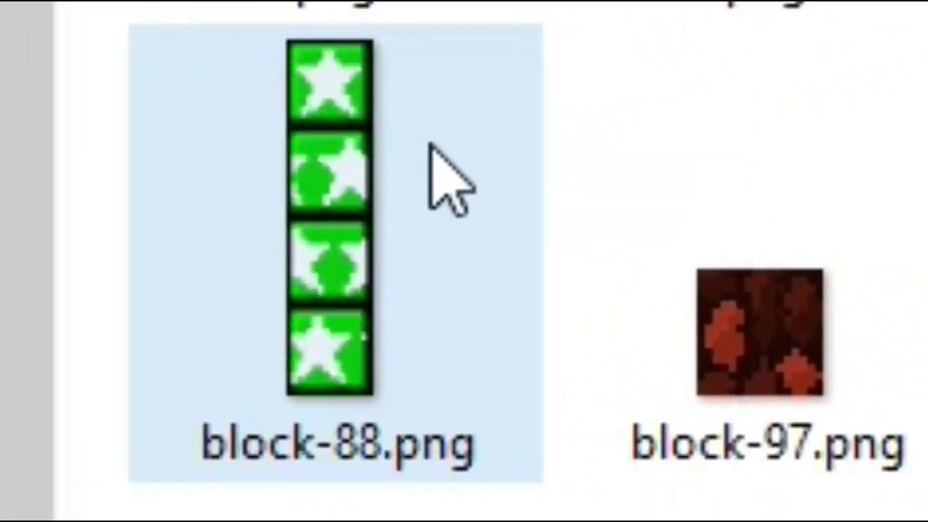
mouse_move(391, 178)
key(F2)
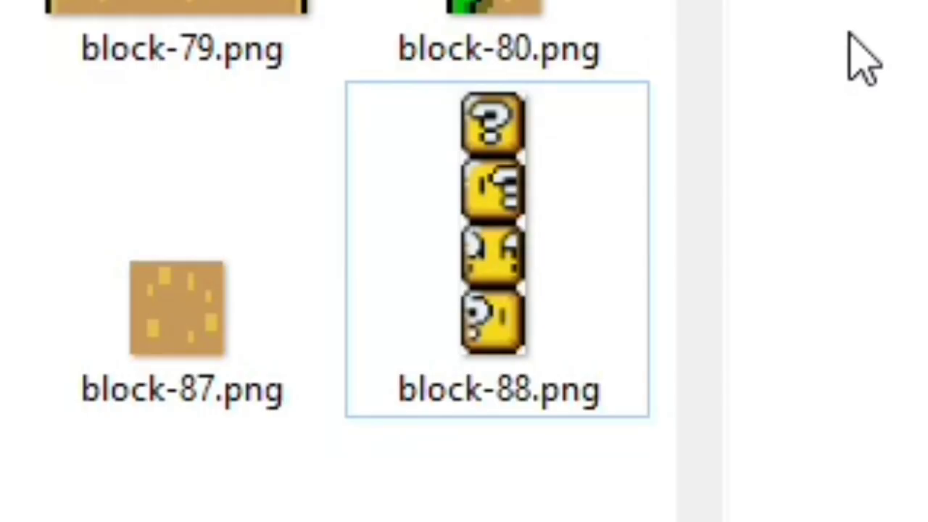
key(F2)
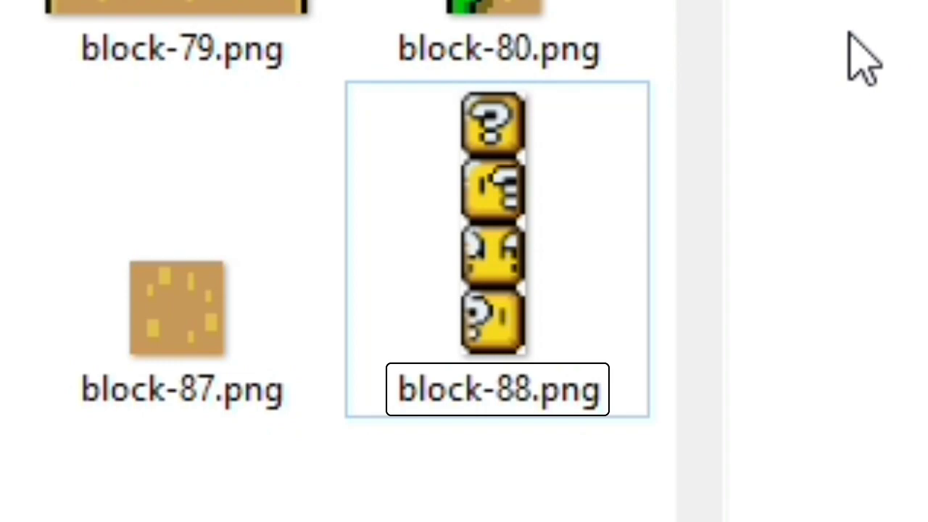
key(Return)
Rename the green star image block-88.png in the World 8-7 folder as block-193.png.
click(163, 322)
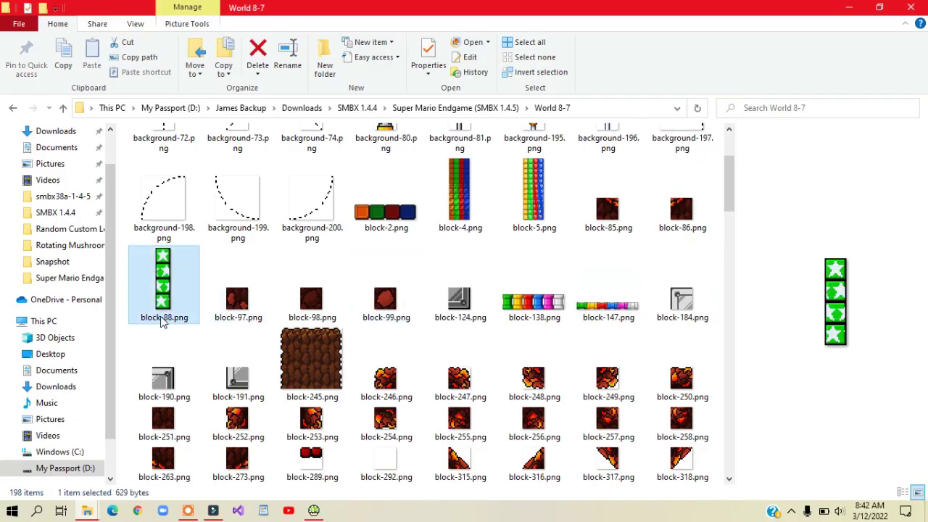
click(164, 318)
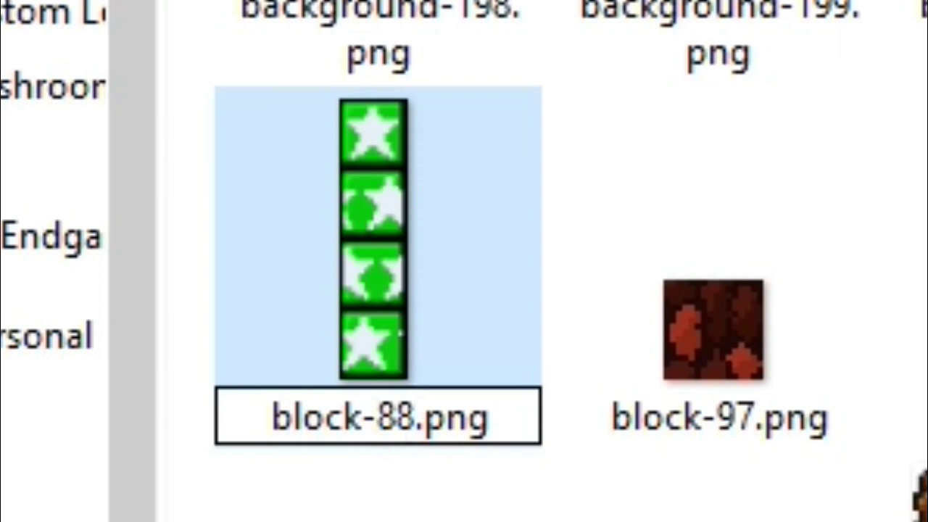
key(BackSpace)
key(BackSpace)
text(193)
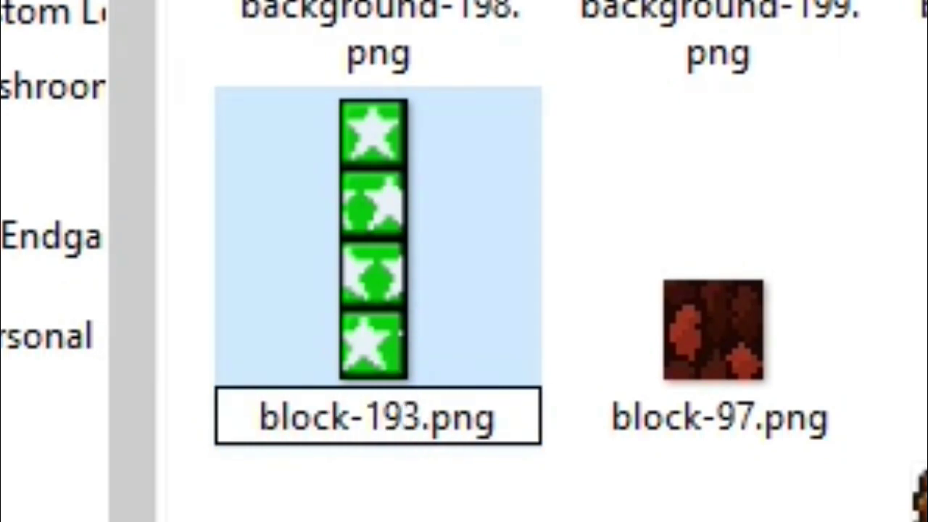
key(Return)
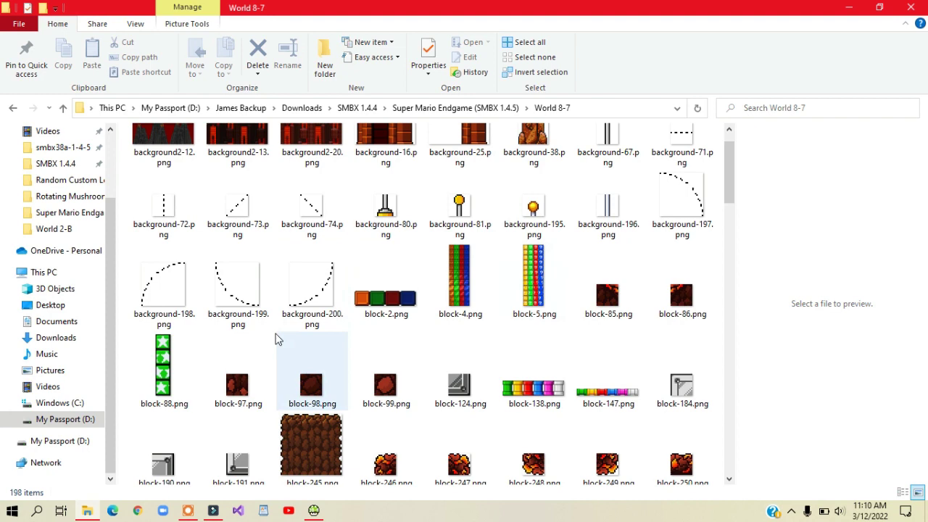
Copy the green star image block-88.png from the World 8-7 folder.
click(163, 368)
right_click(163, 368)
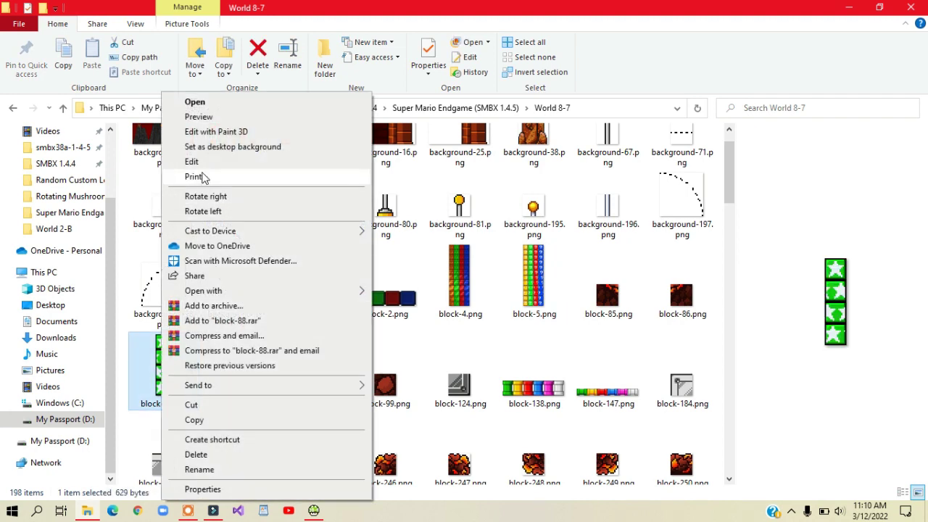
click(226, 421)
click(125, 345)
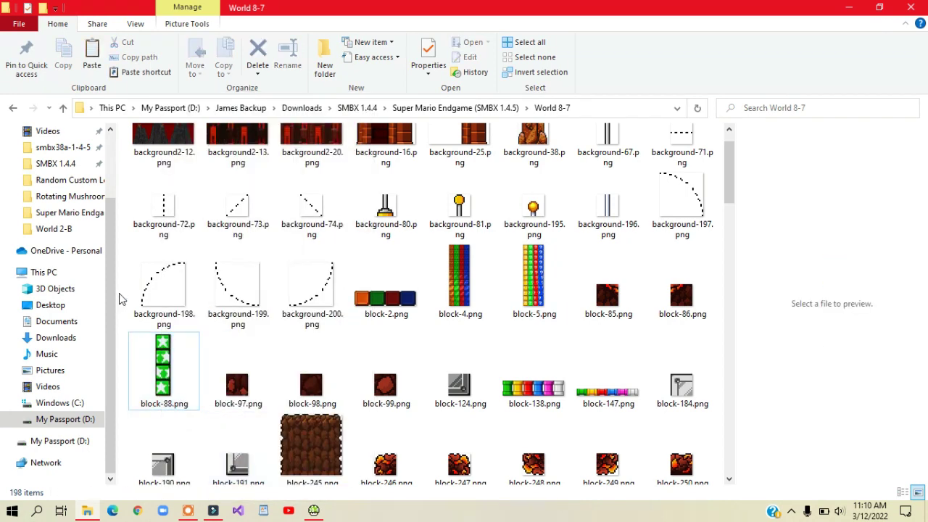
Paste the copied block image into the Custom graphics test folder under smbx38a-1-4-5 worlds.
click(63, 147)
double_click(193, 222)
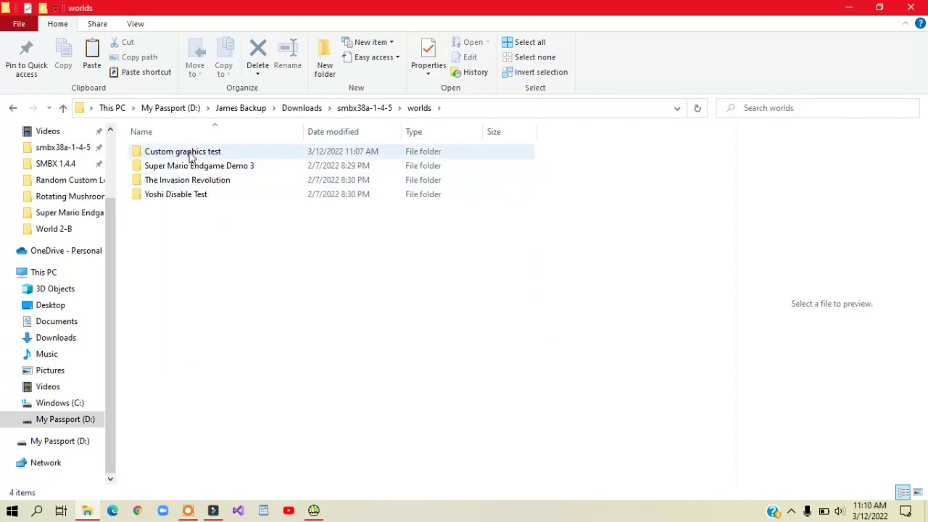
double_click(232, 153)
right_click(231, 187)
click(250, 281)
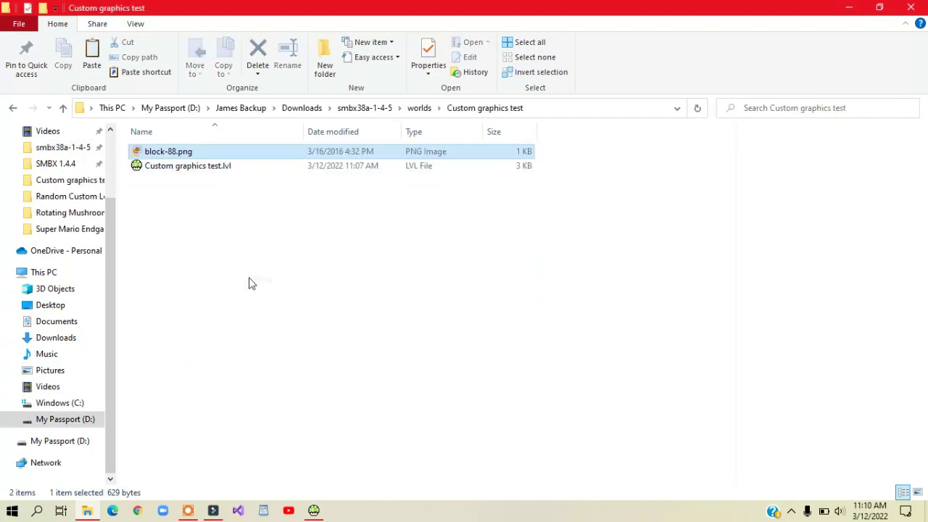
click(447, 223)
Switch to the Super Mario Bros. X level editor, save the level and start a one-player test.
key(alt+Tab)
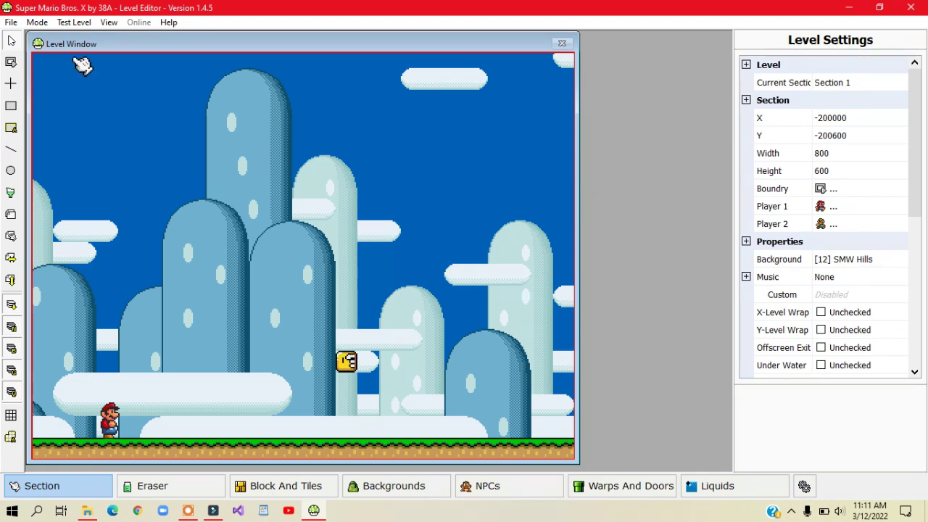
click(11, 22)
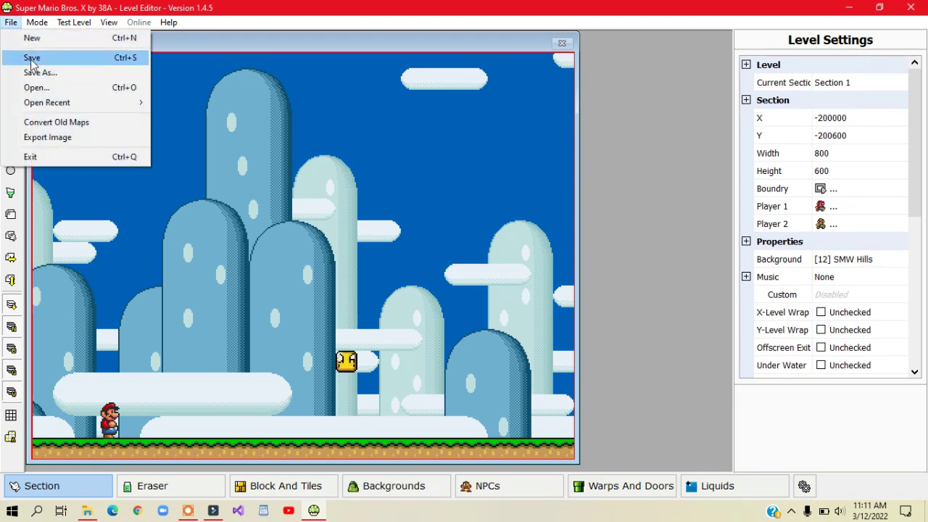
click(29, 58)
click(89, 24)
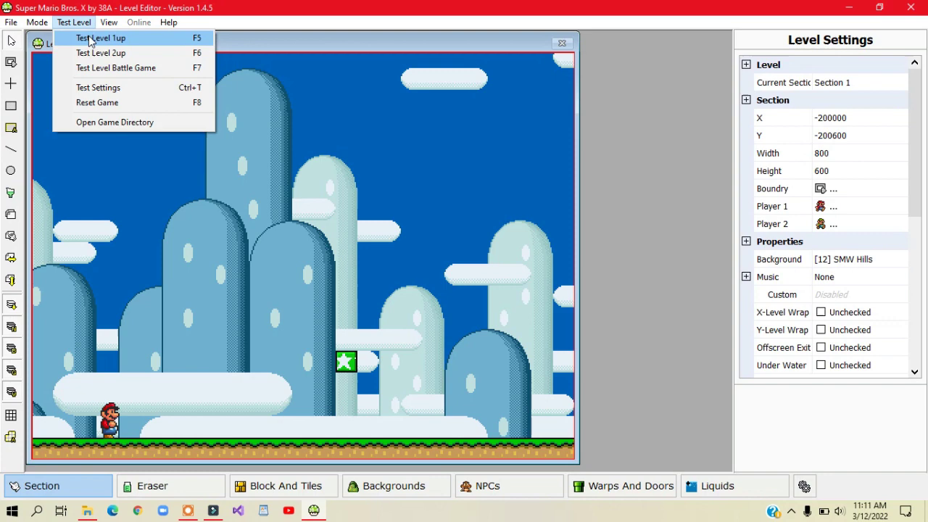
click(90, 37)
click(450, 298)
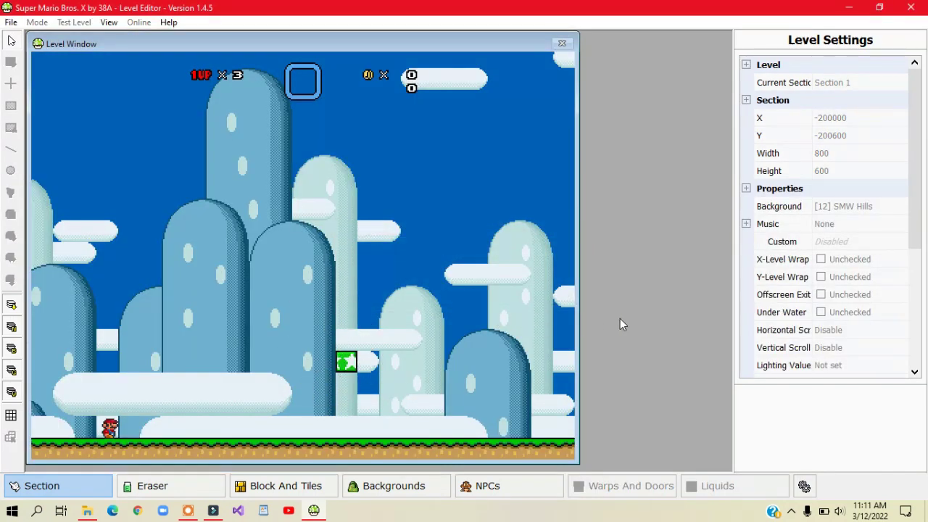
Run Mario to the green star block and jump to hit it from below.
key(Right)
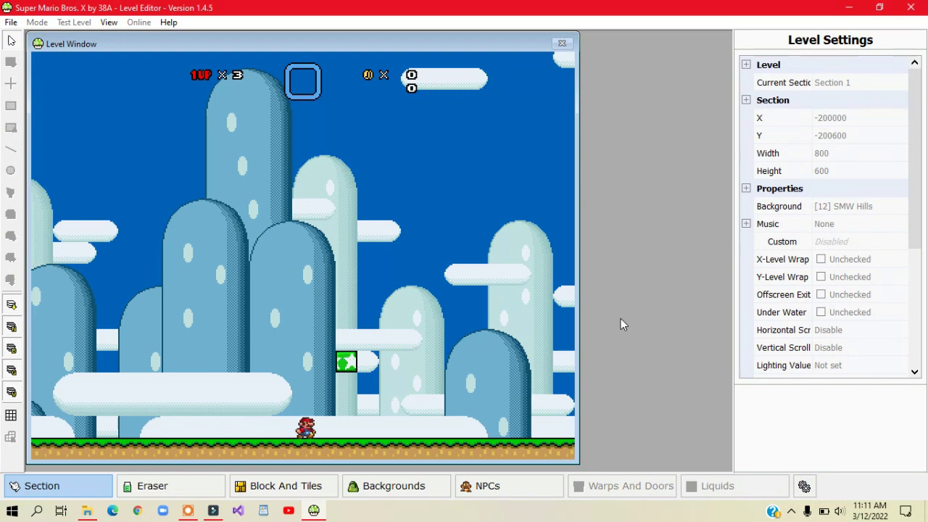
key(z)
key(z)
key(z)
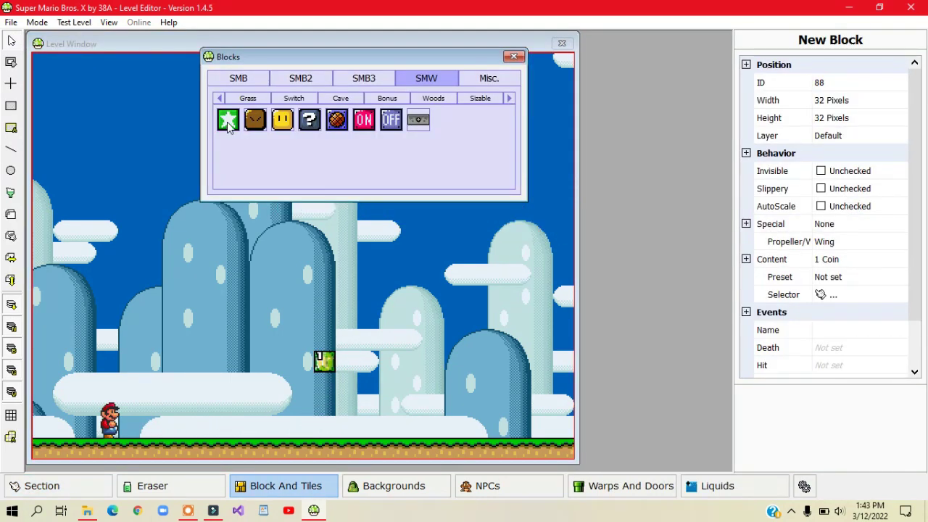
Open the object properties of the SMW green star block and try a height of 49 pixels.
double_click(229, 125)
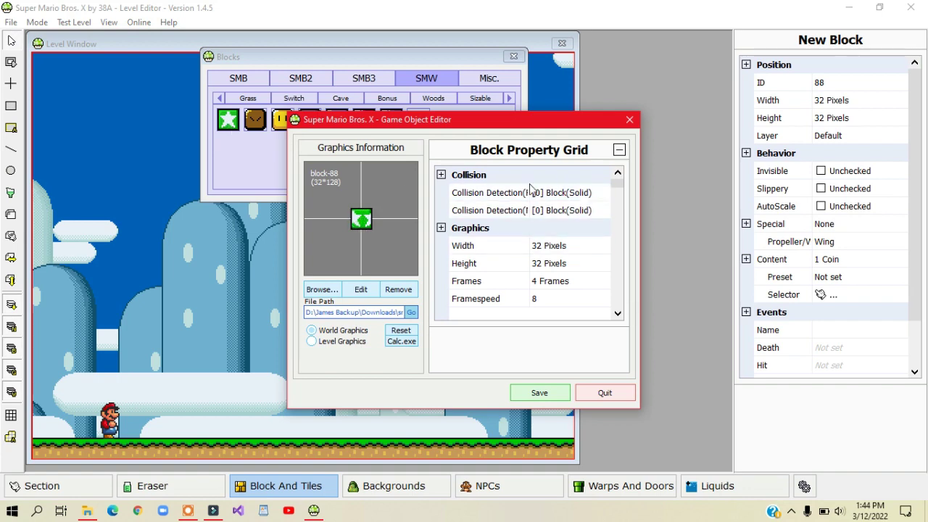
scroll(616, 185, down, 1)
click(601, 194)
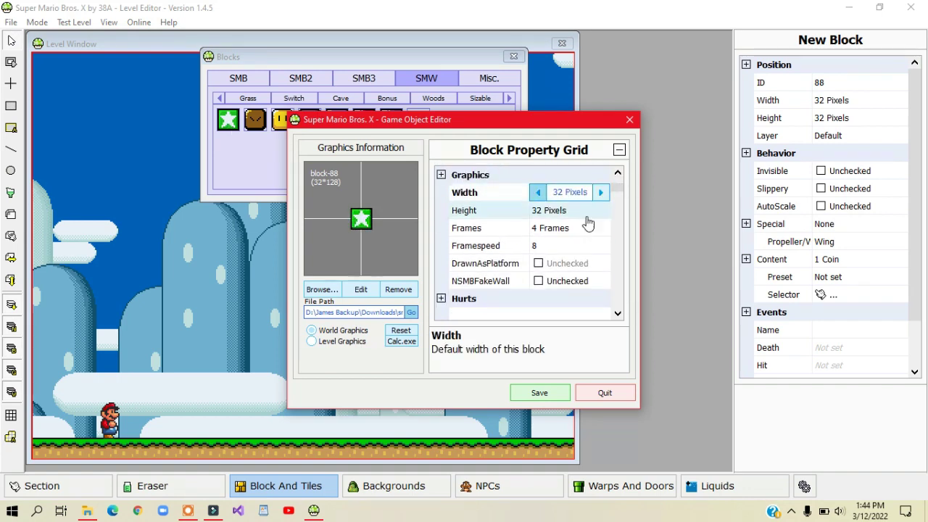
click(599, 211)
scroll(599, 211, down, 7)
scroll(535, 210, up, 7)
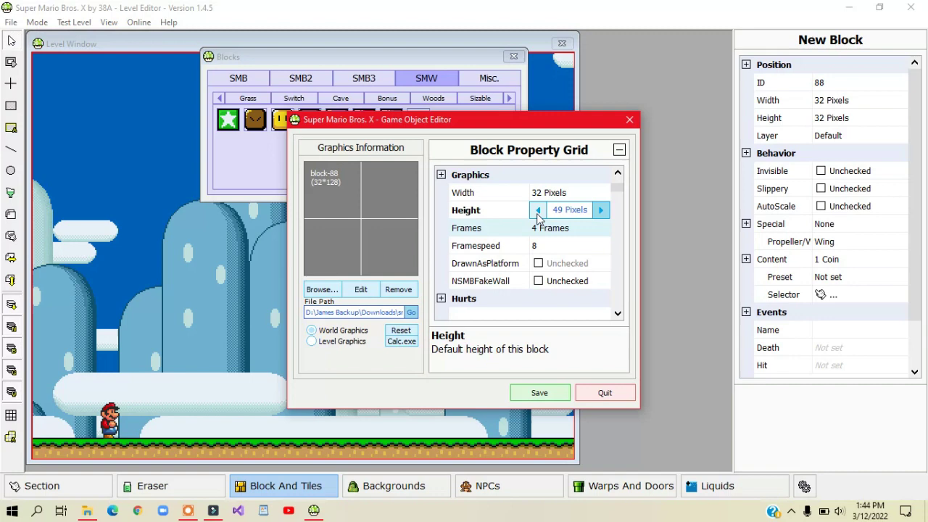
Try 8 frames for the star block and change its framespeed to 3.
click(585, 227)
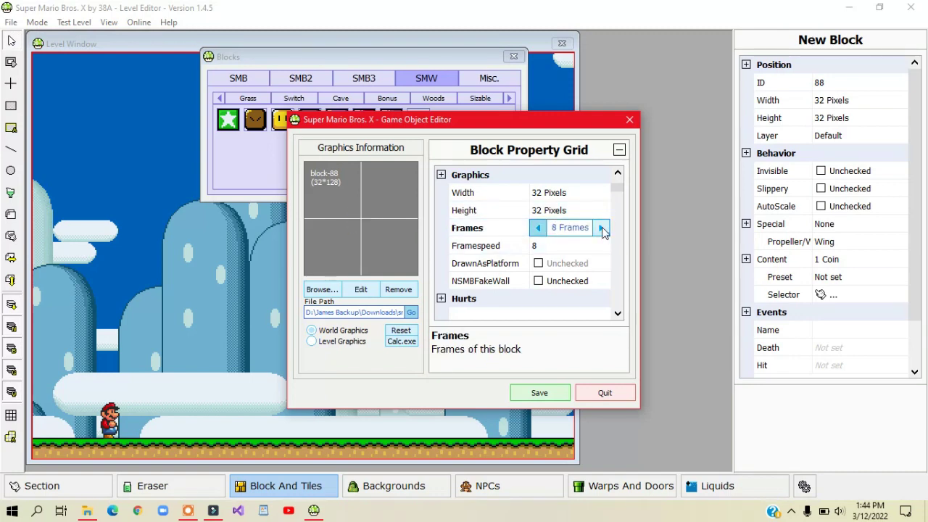
click(539, 247)
scroll(539, 246, down, 2)
scroll(539, 249, up, 7)
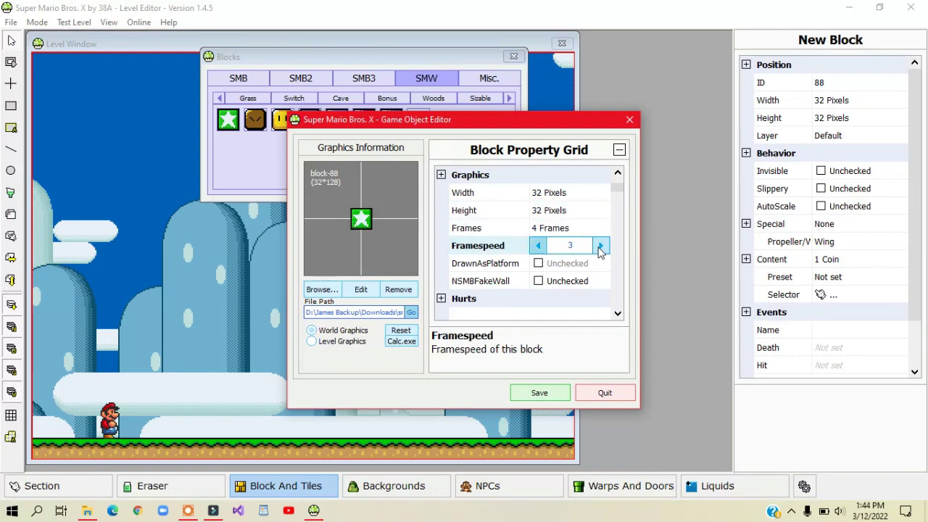
scroll(537, 247, down, 8)
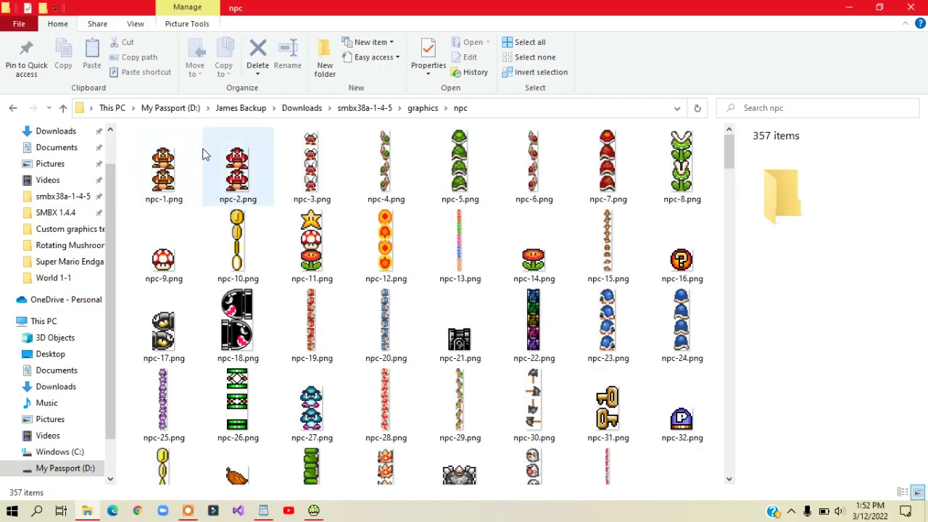
Copy npc-1.png together with the two Goomba effect images from the World 1-1 folder.
click(187, 154)
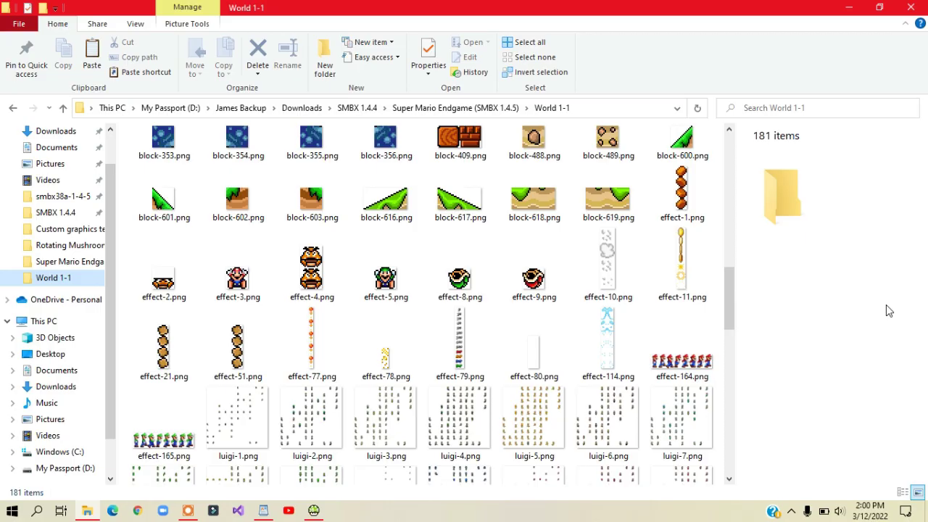
click(768, 290)
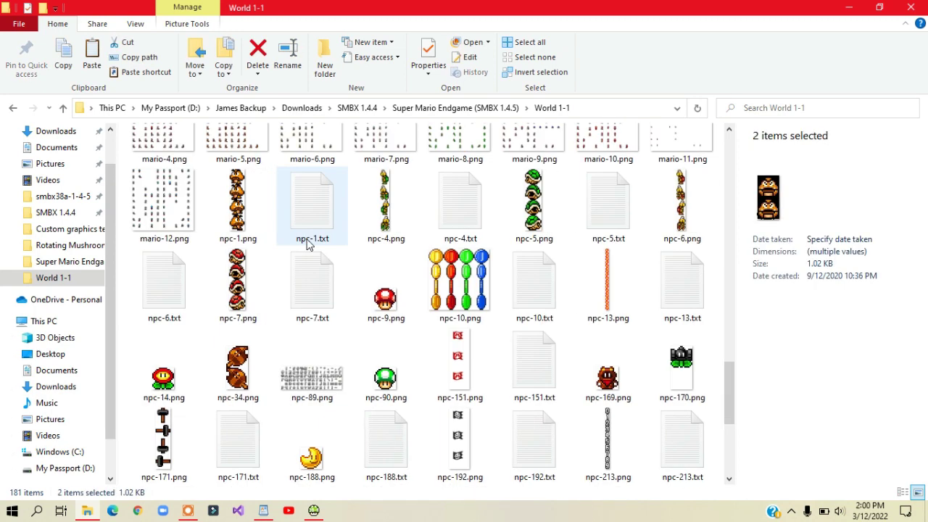
ctrl+click(243, 234)
right_click(243, 234)
click(274, 420)
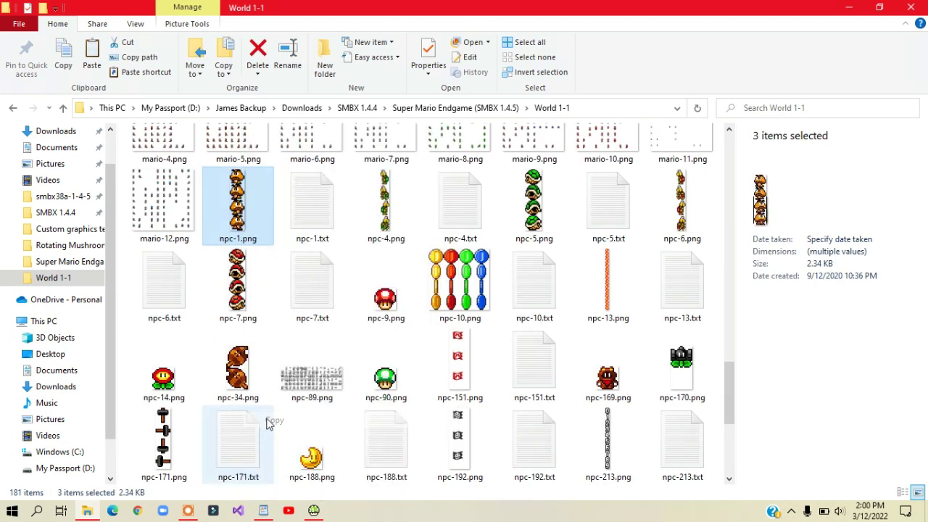
Paste the copied Goomba images into the Custom graphics test folder under smbx38a-1-4-5 worlds.
click(73, 196)
double_click(181, 224)
double_click(187, 151)
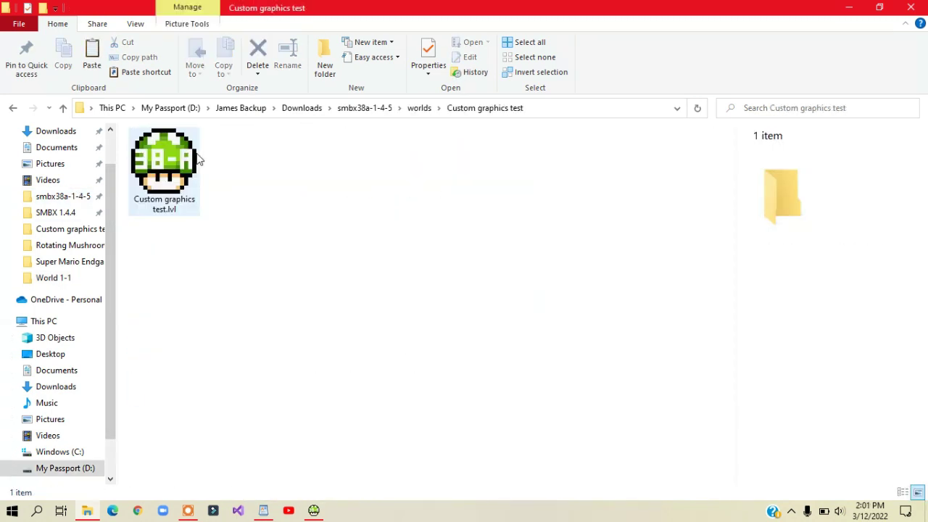
right_click(282, 224)
click(323, 319)
click(323, 323)
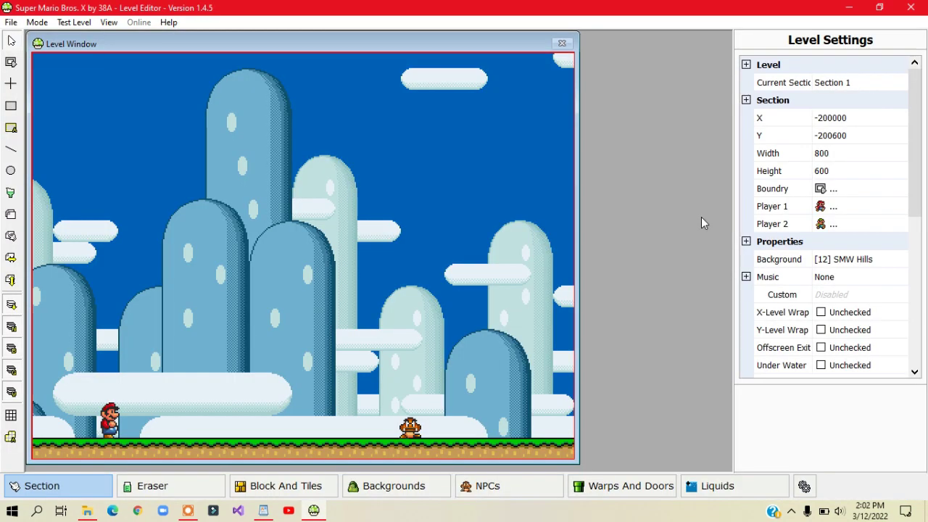
Start a one-player test of the Goomba level, saving the level first.
click(80, 22)
click(97, 38)
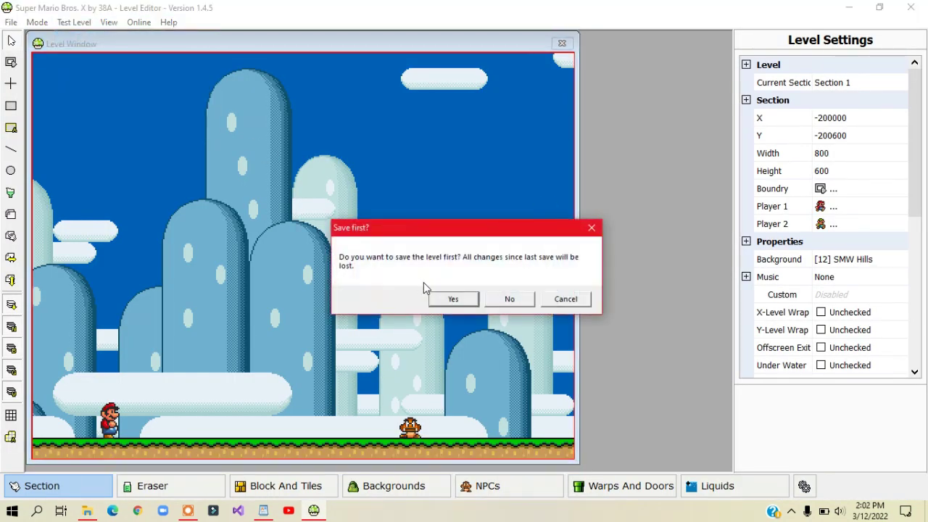
click(450, 298)
Run and jump Mario around the walking Goomba to check its custom graphics in play.
key(Right)
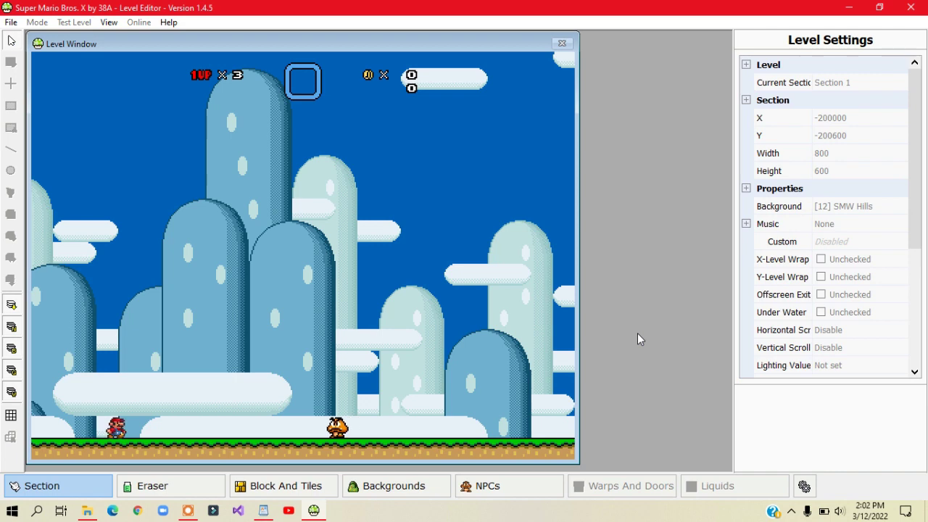
key(z)
key(Left)
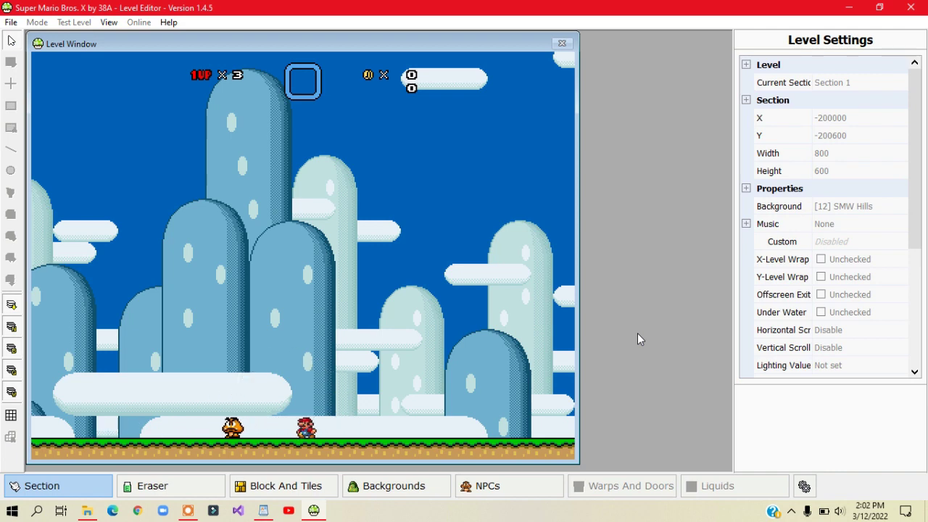
key(z)
key(Right)
key(Right)
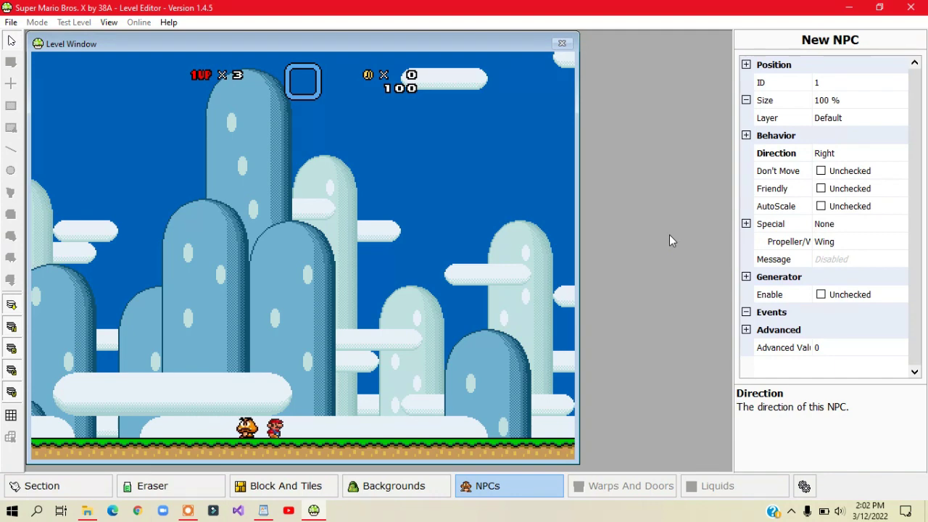
key(z)
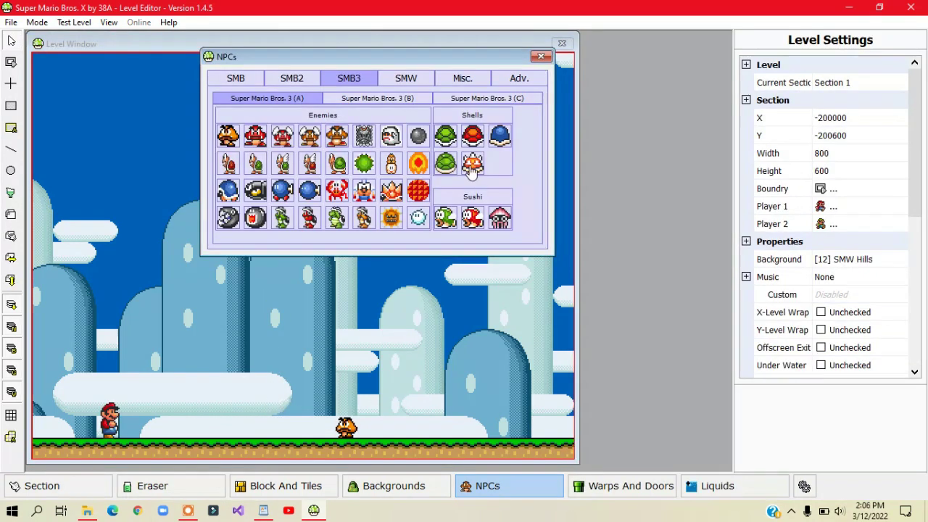
Enable the SMB3 Goomba's FrameStyle property, set it to 1-SMB3 Style, save the object and test the level.
double_click(223, 139)
scroll(529, 258, down, 2)
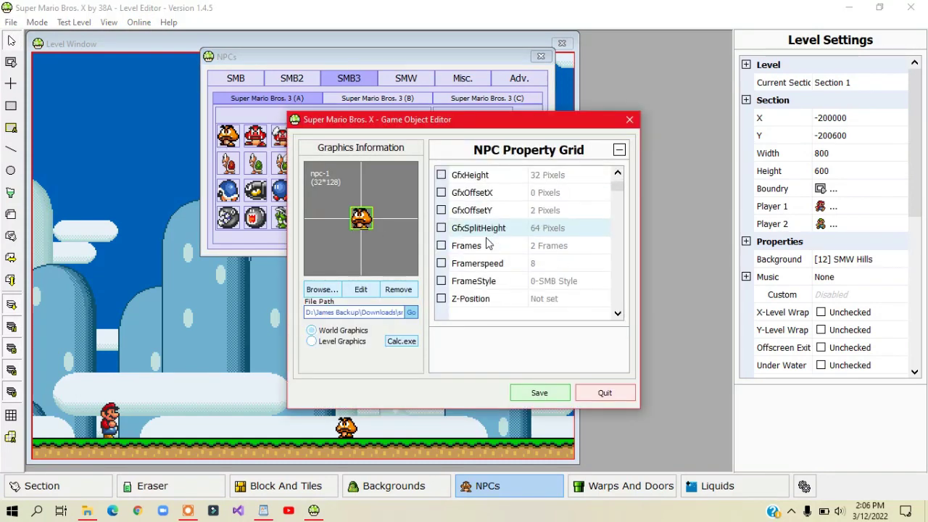
click(498, 249)
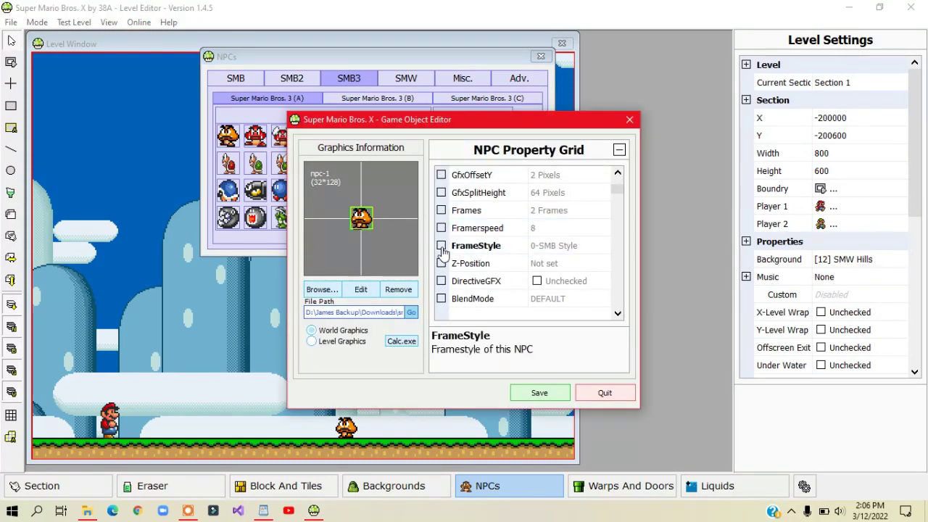
click(600, 249)
click(552, 270)
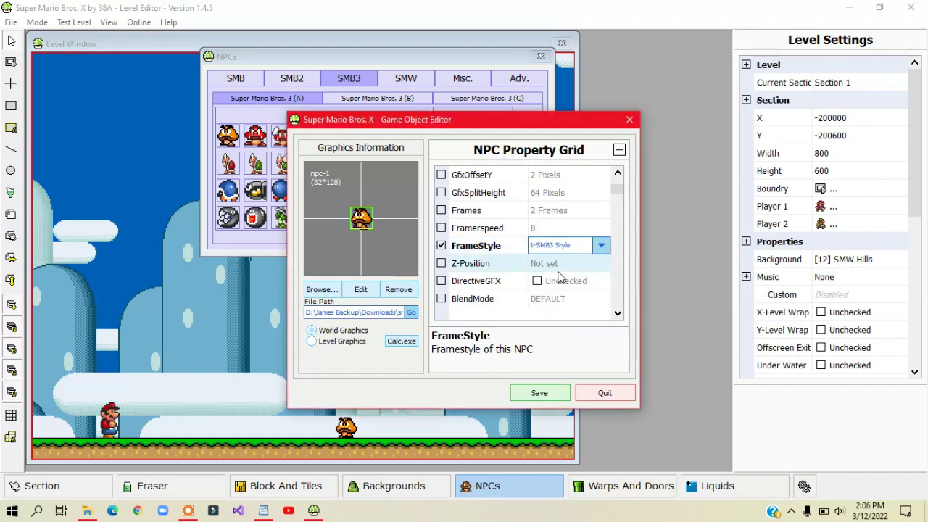
click(540, 392)
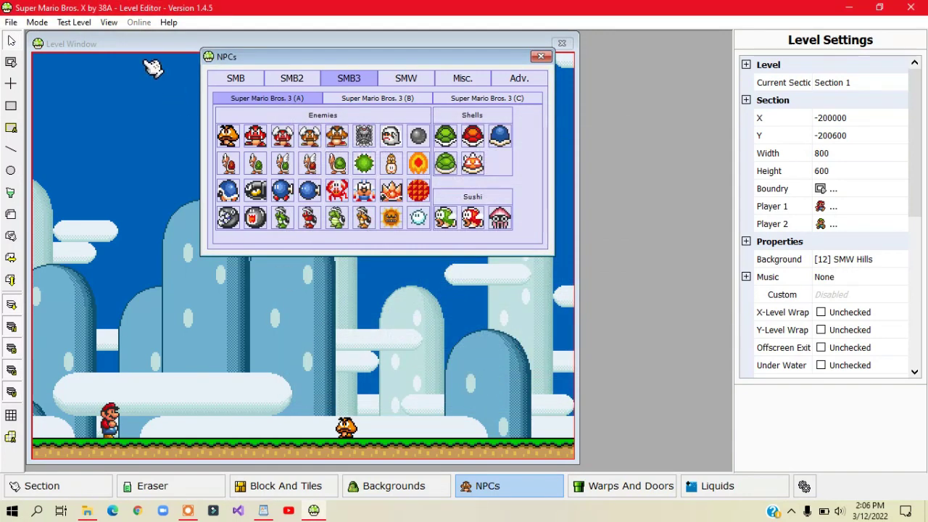
click(74, 21)
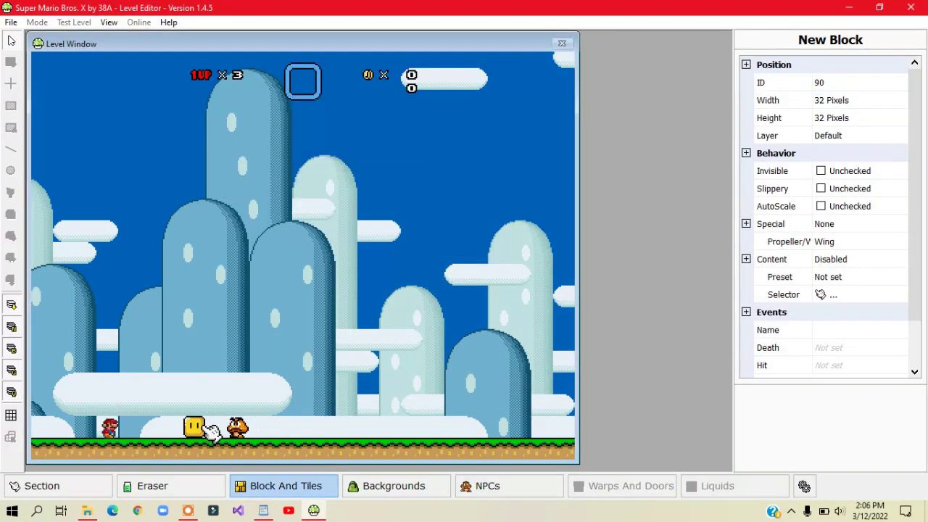
click(21, 486)
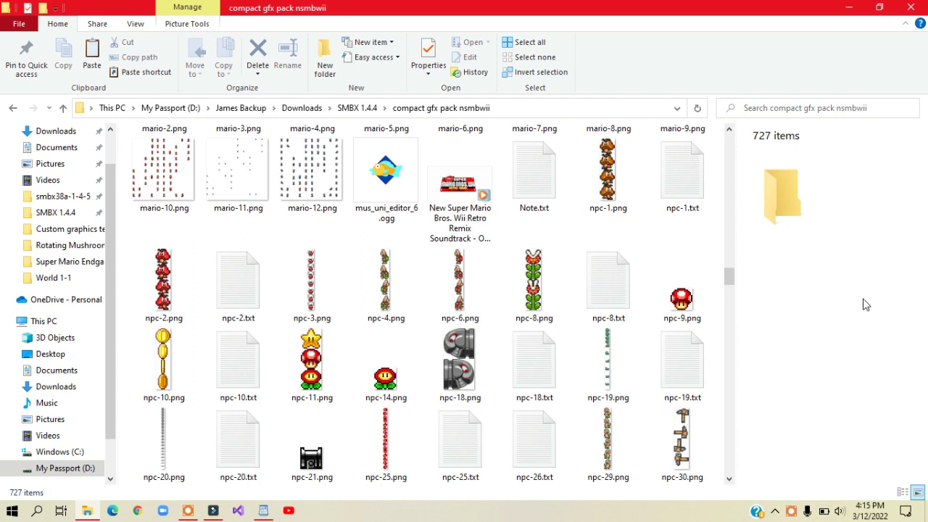
Copy npc-8.png and npc-8.txt from the compact gfx pack nsmbwii folder.
click(615, 262)
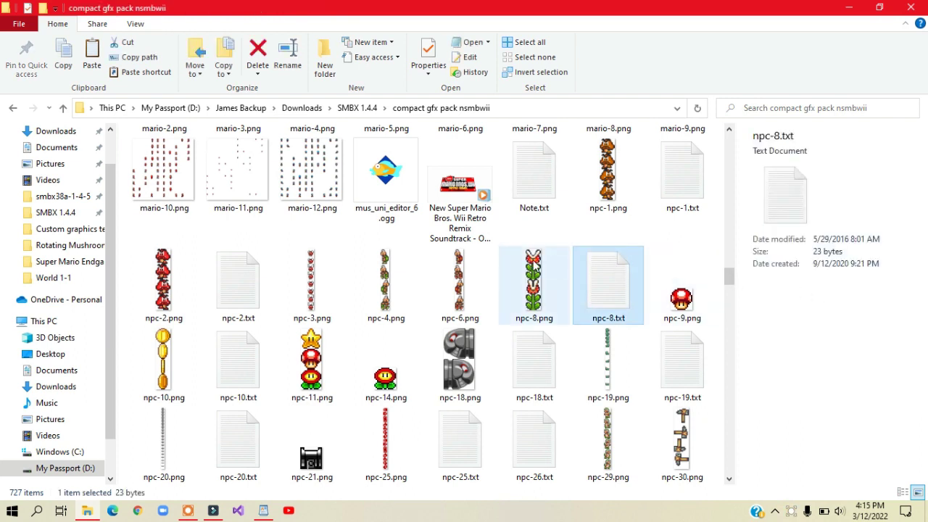
ctrl+click(536, 270)
right_click(554, 284)
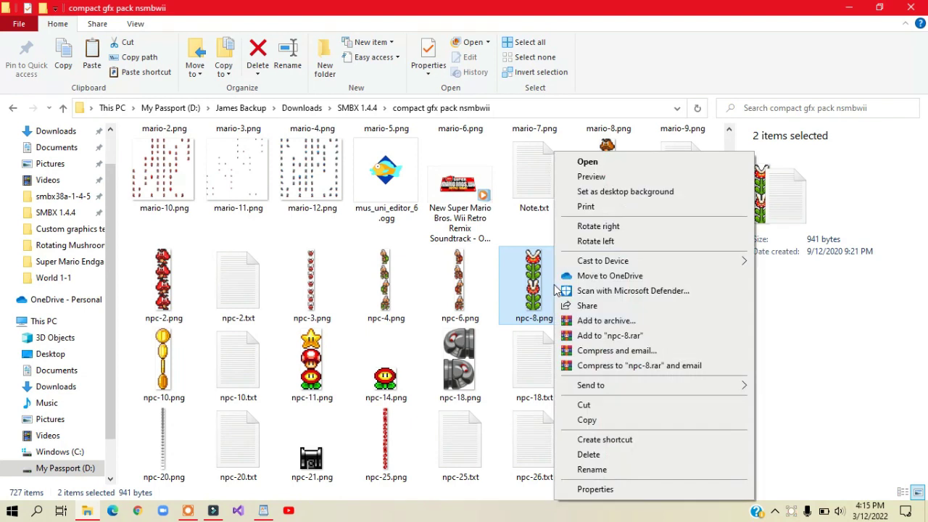
click(590, 417)
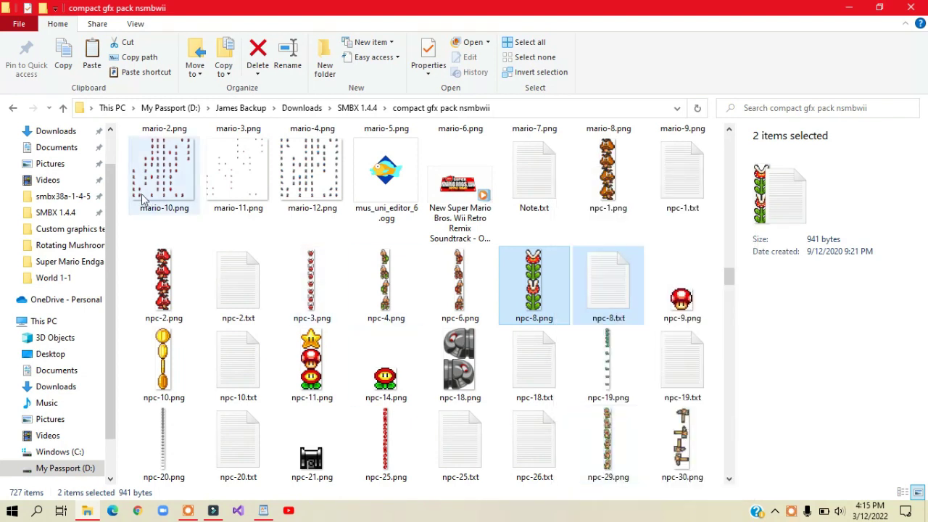
Paste the copied npc-8 files into the Custom graphics test folder.
click(89, 230)
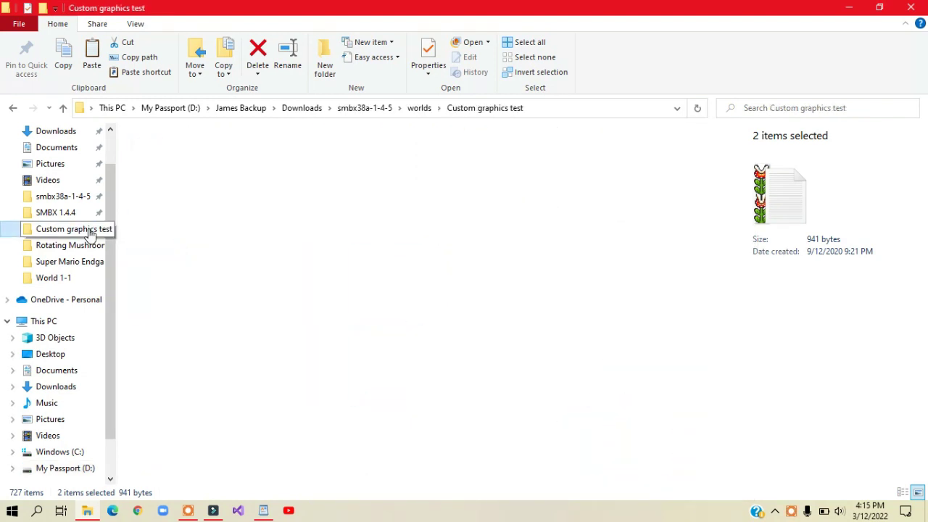
right_click(282, 259)
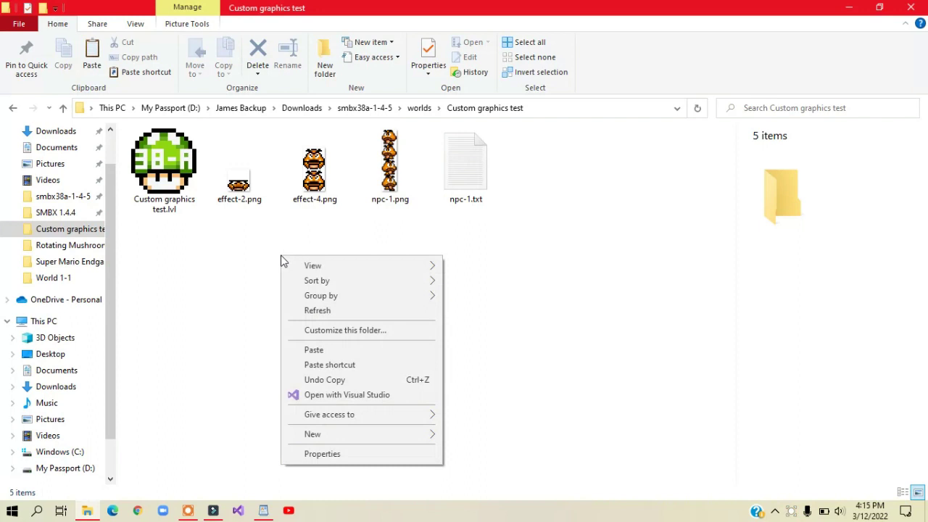
click(304, 350)
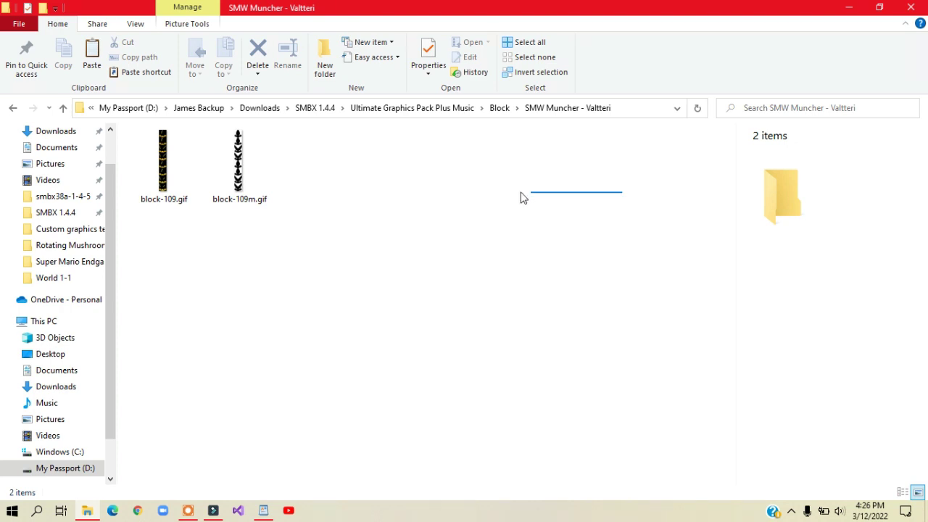
Copy block-109.gif and block-109m.gif from the SMW Muncher - Valtteri folder.
drag(523, 197, 185, 174)
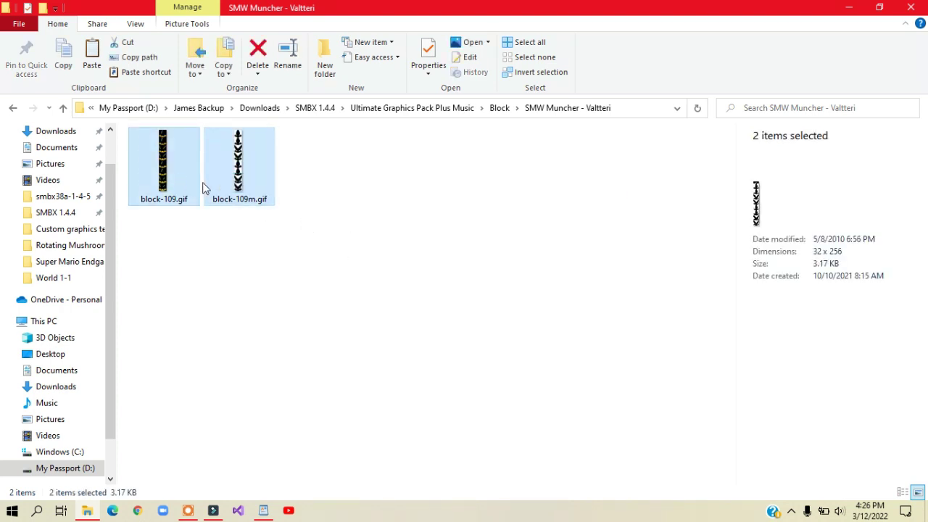
right_click(240, 184)
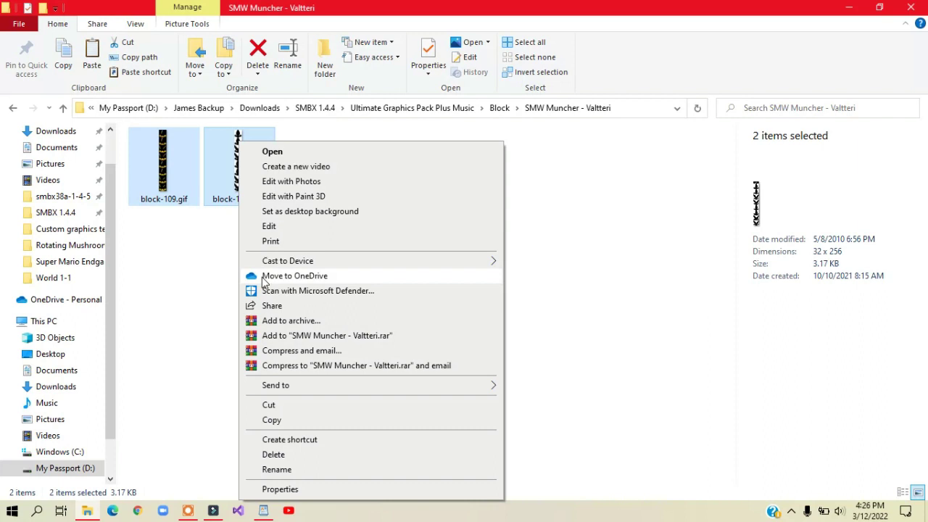
click(271, 420)
Paste the copied Muncher block images into the Custom graphics test folder.
click(73, 229)
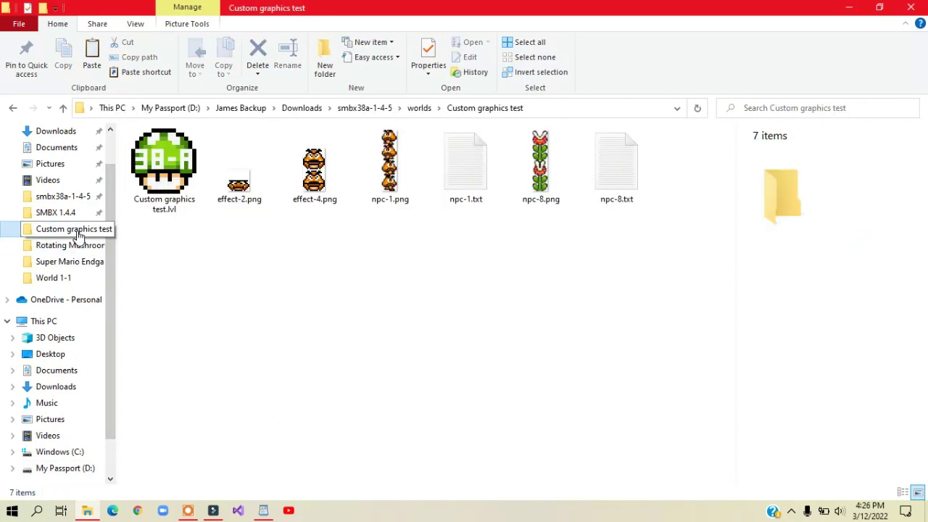
right_click(342, 298)
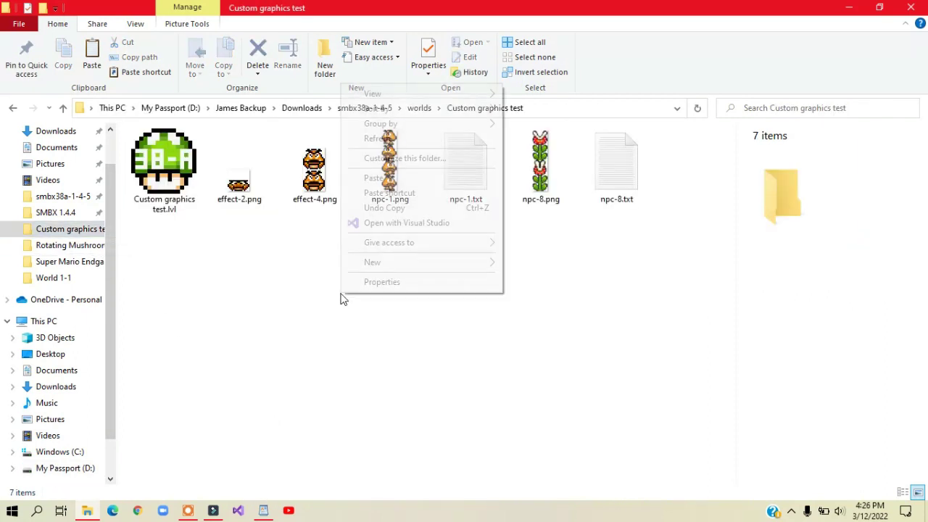
click(371, 179)
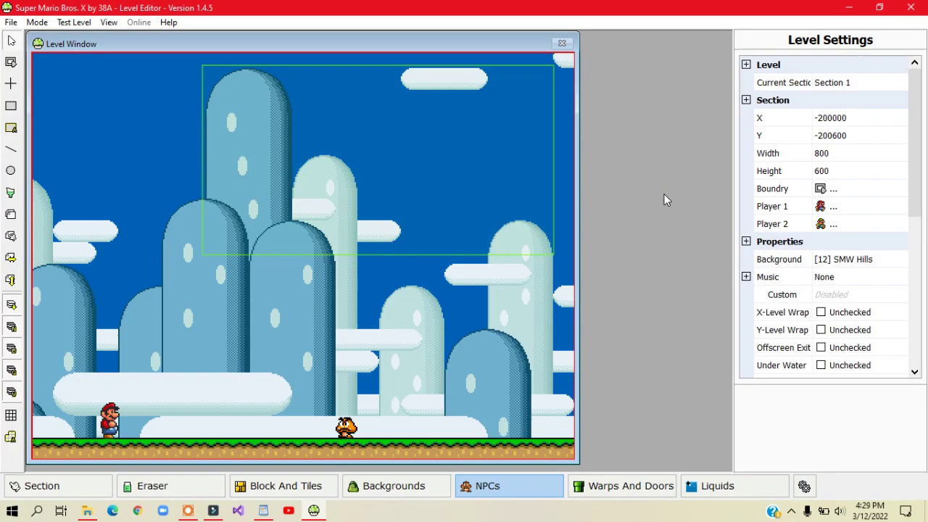
click(9, 23)
click(32, 57)
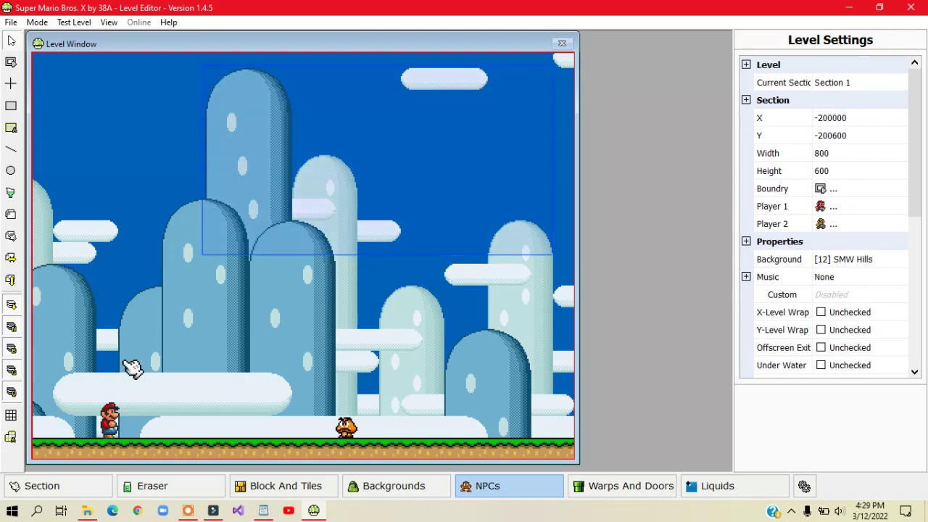
click(88, 511)
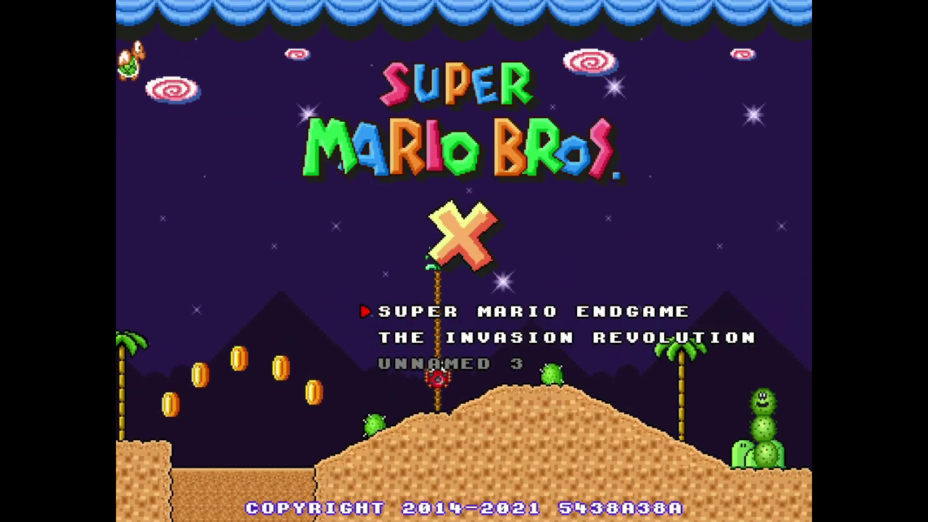
Start the Super Mario Endgame episode in Slot 1 and move Mario along the world map path from START.
key(Return)
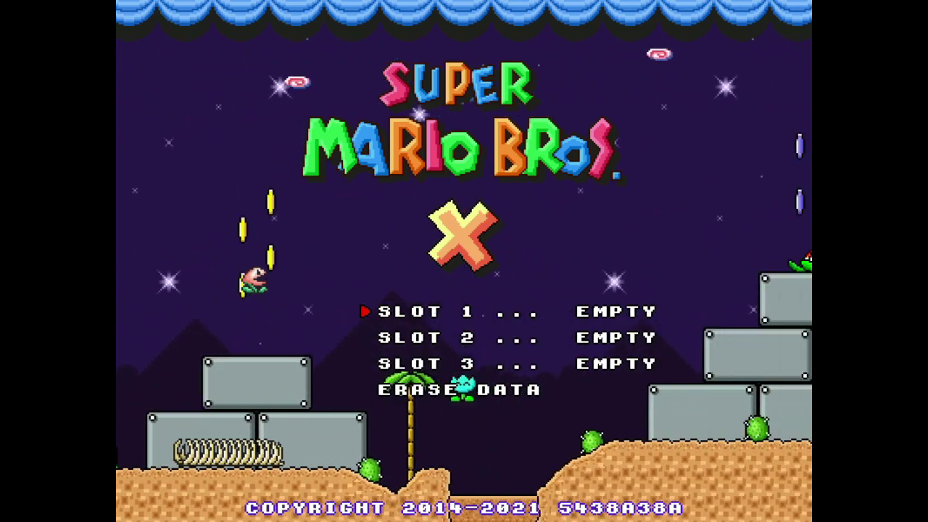
key(Return)
key(Right)
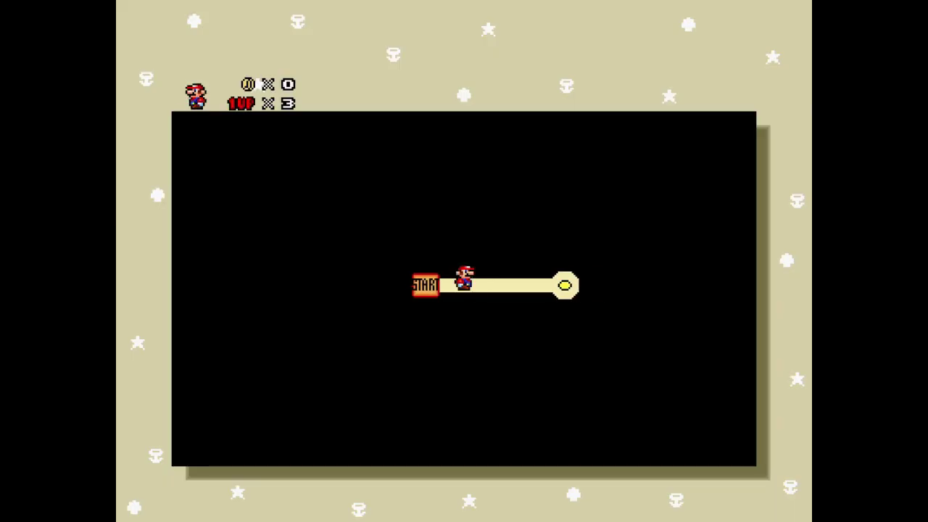